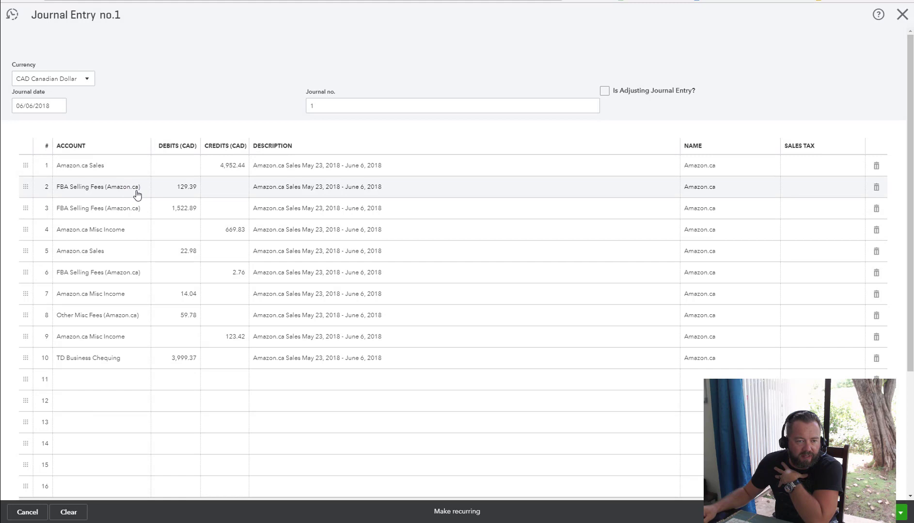
left_click(88, 81)
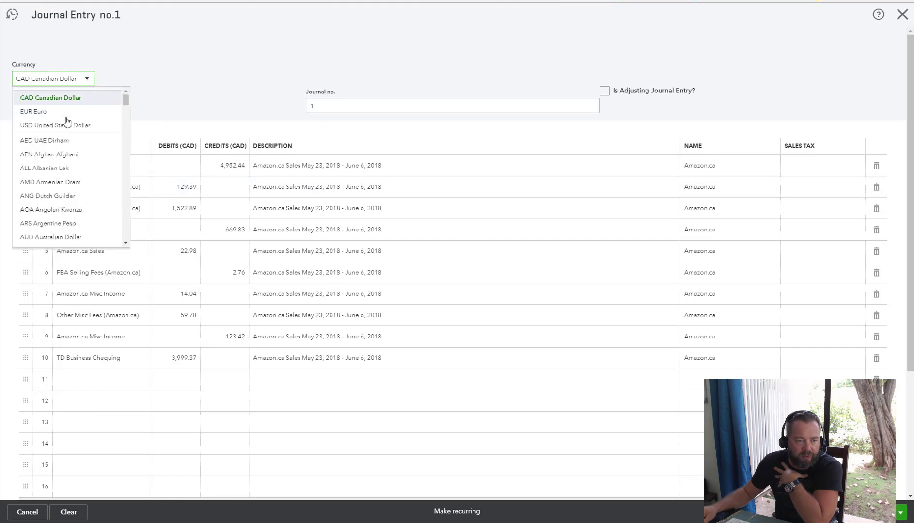
left_click(56, 125)
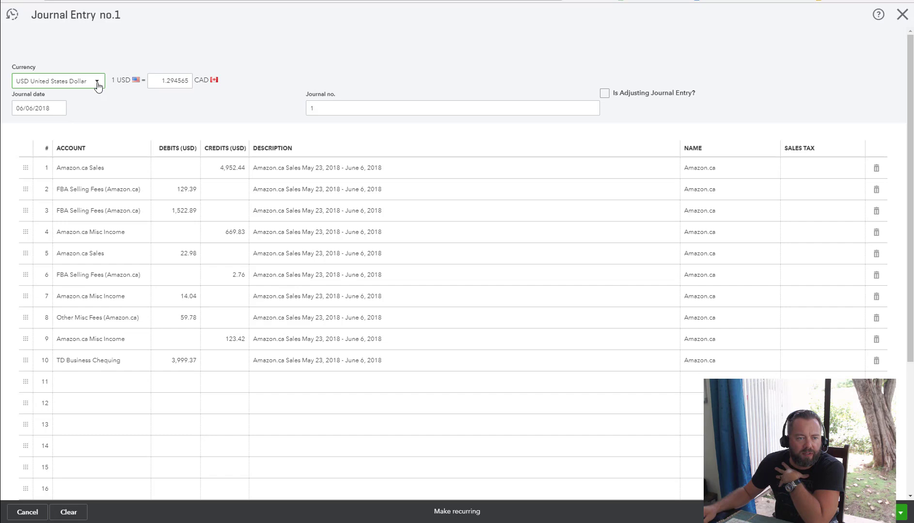
left_click(97, 84)
left_click(87, 97)
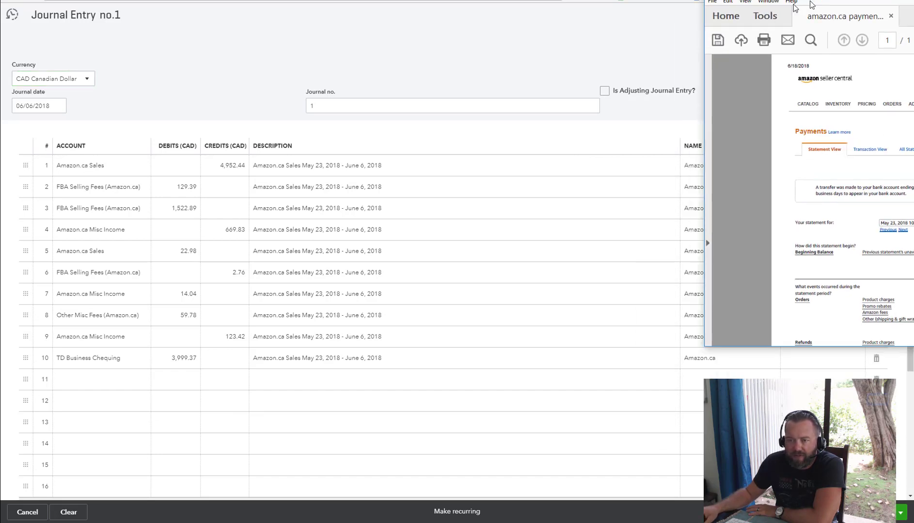
Step: Check the Amazon.ca payment report's totals in Acrobat, then move it off the right edge
left_click_drag(626, 75, 619, 51)
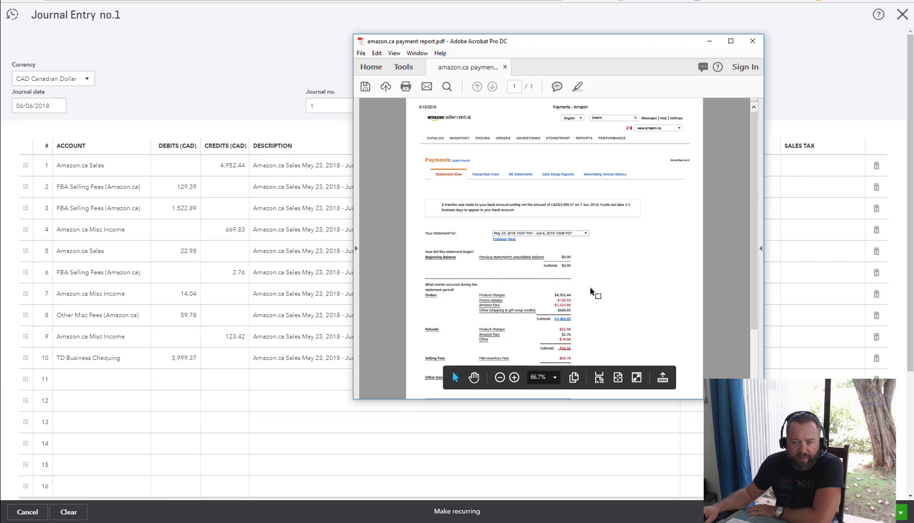
left_click_drag(753, 241, 751, 275)
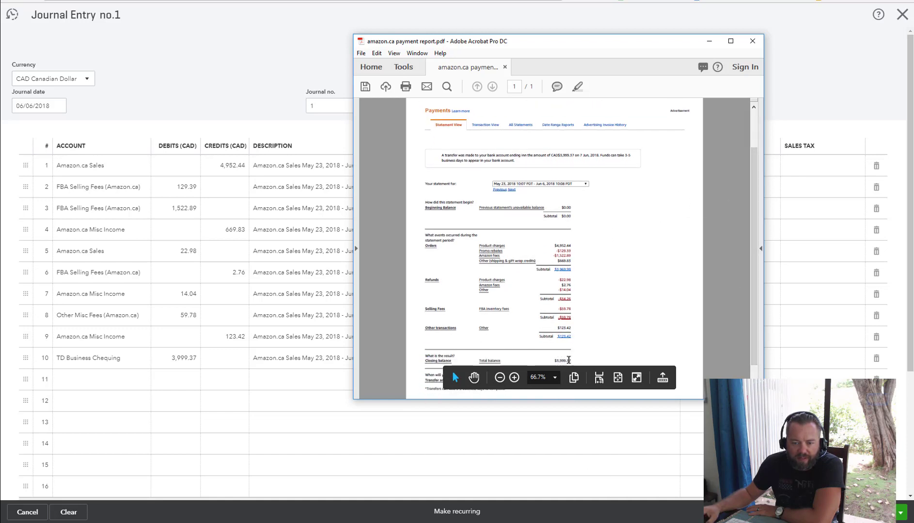
left_click_drag(618, 44, 913, 47)
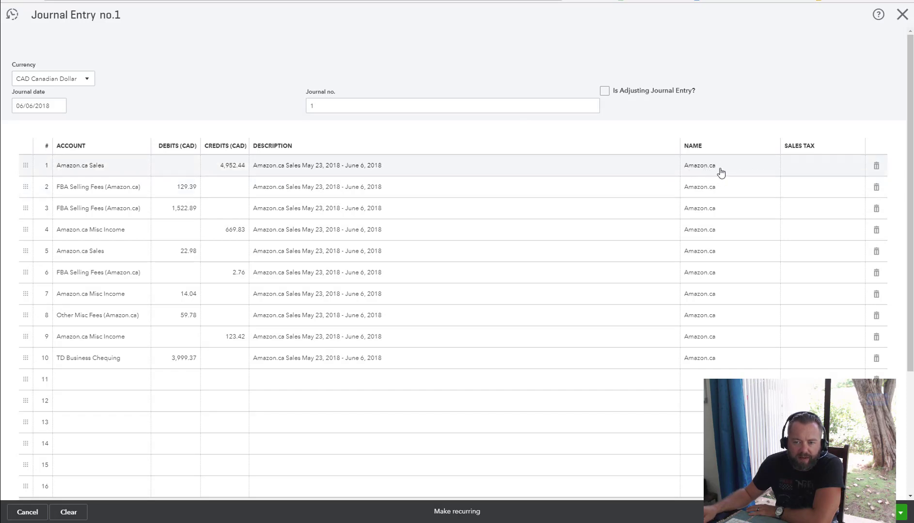
left_click(777, 168)
left_click(774, 166)
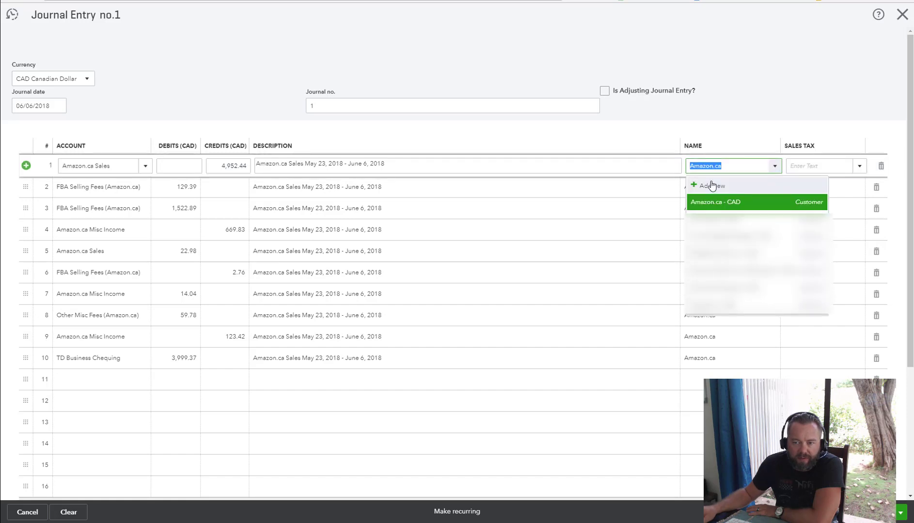
left_click(764, 87)
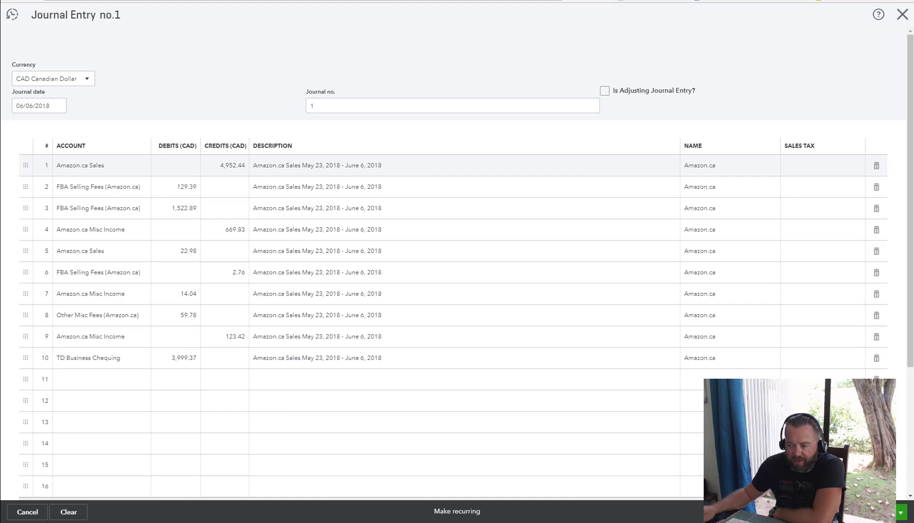
key("alt+Tab")
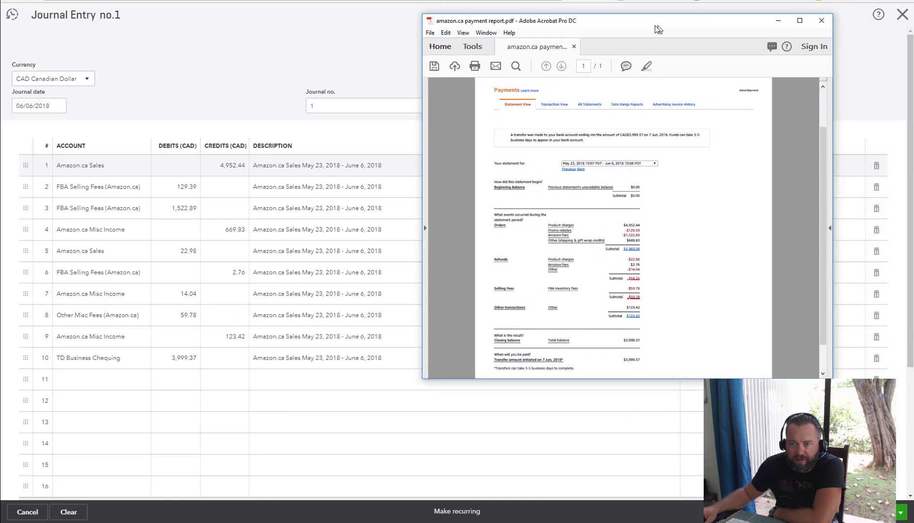
left_click_drag(658, 29, 651, 19)
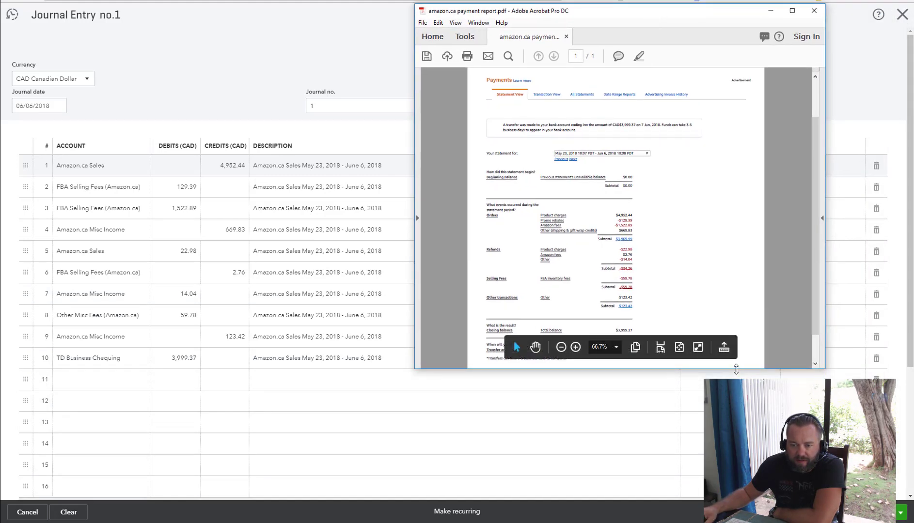
left_click_drag(736, 369, 736, 475)
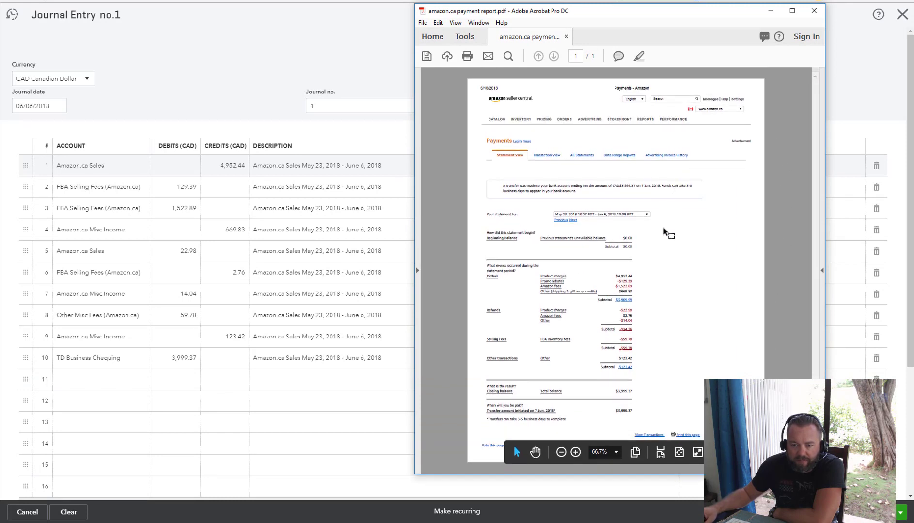
left_click(575, 452)
left_click(575, 452)
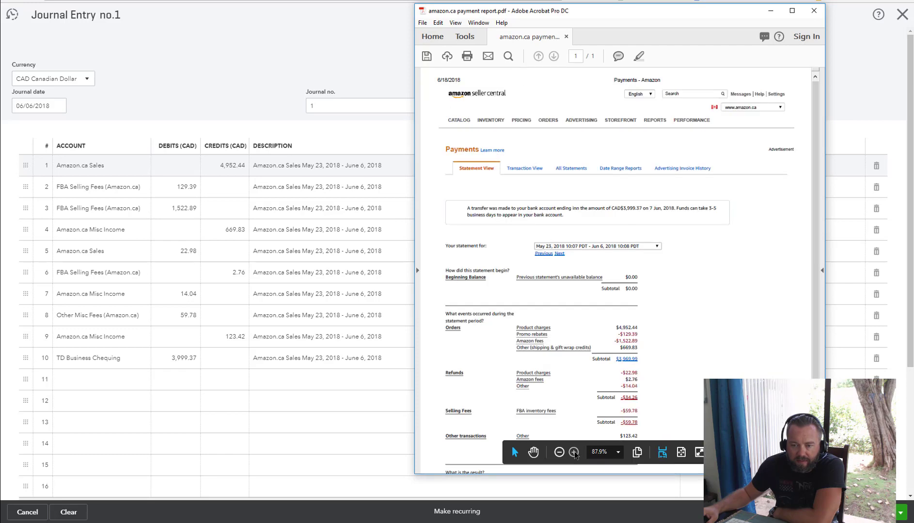
scroll(806, 323, "down", 3)
scroll(806, 322, "down", 1)
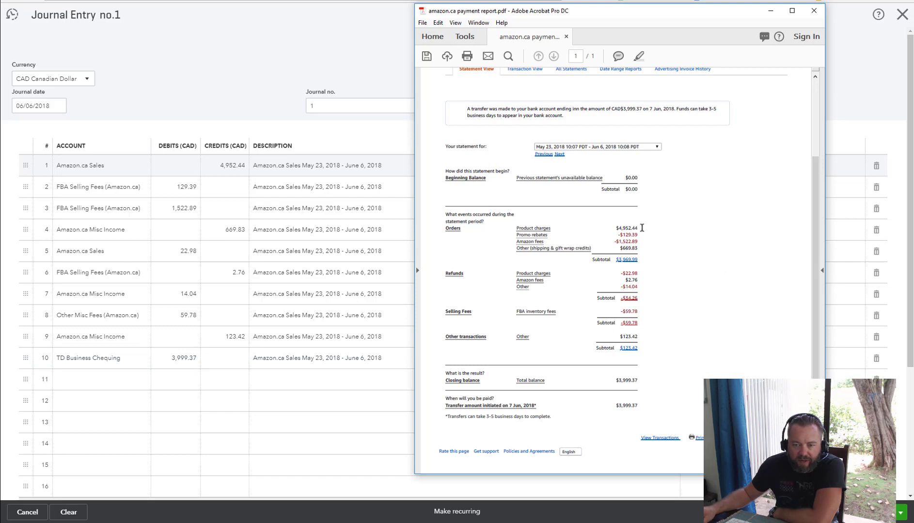
left_click_drag(640, 227, 614, 227)
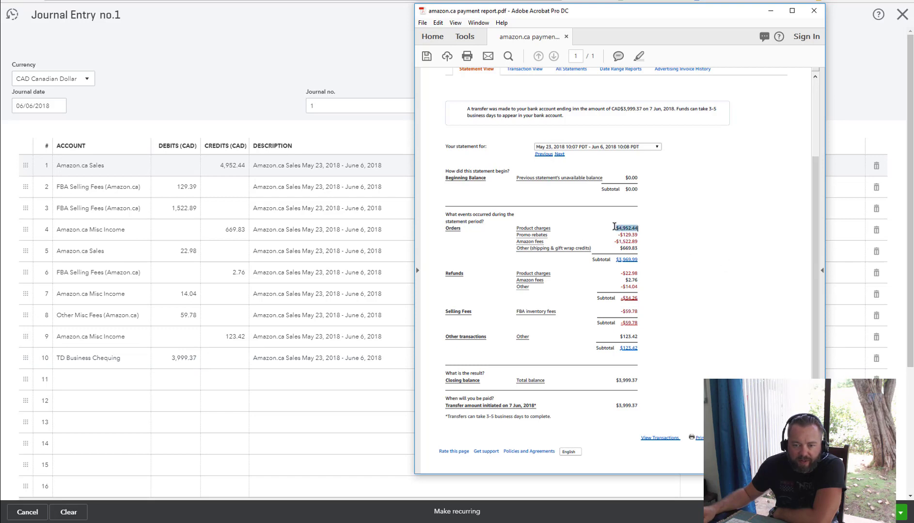
left_click(663, 229)
left_click(643, 236)
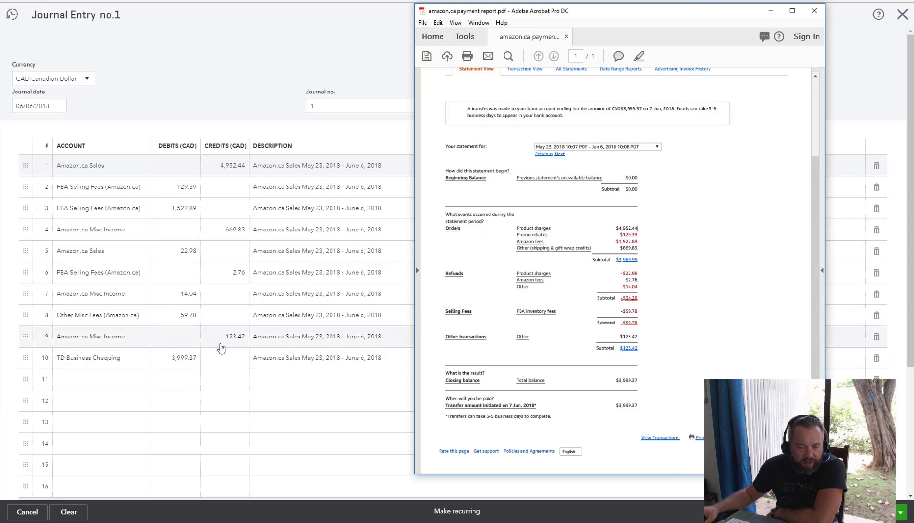
Step: Confirm debits and credits both total 5,748.45, then open line 6's account list
left_click(265, 89)
scroll(613, 219, "down", 2)
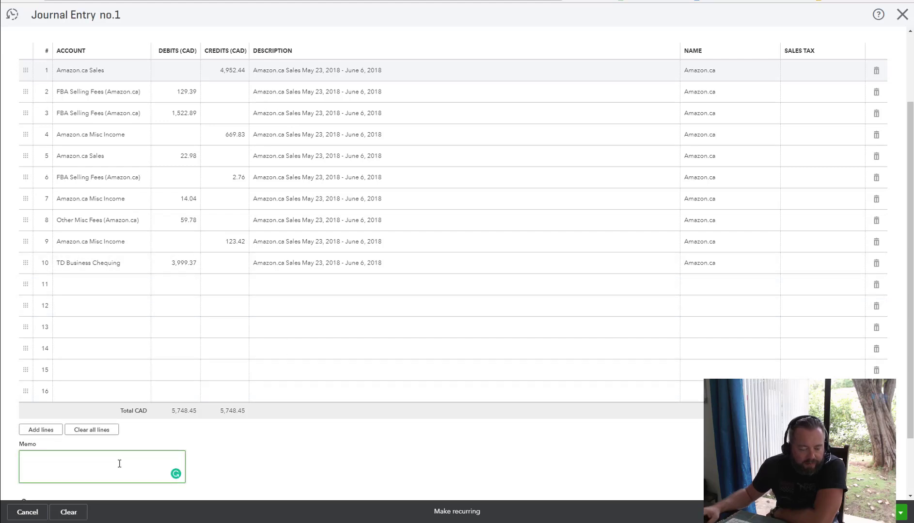
scroll(120, 463, "up", 2)
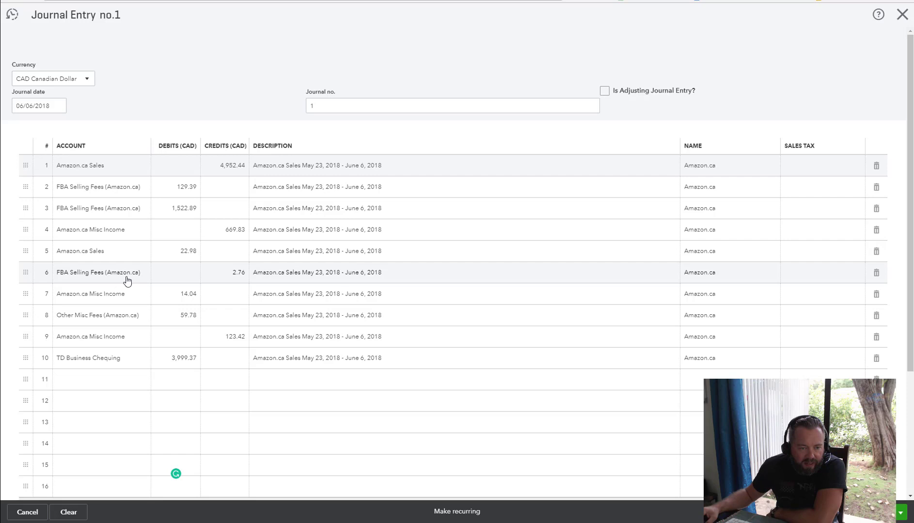
left_click(144, 277)
left_click(145, 276)
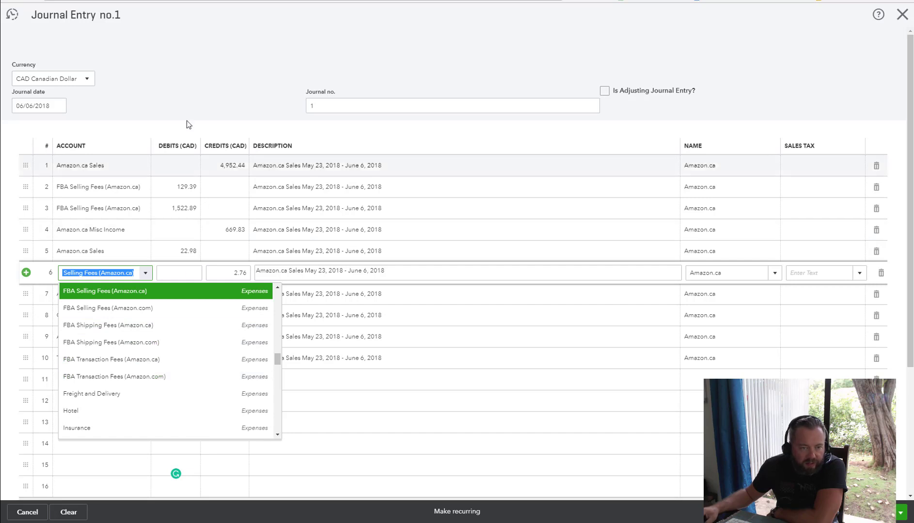
Step: Switch the entry to USD at 1.294565 CAD and change line 1's account to Amazon.com Sales, keeping name Amazon.ca
left_click(85, 80)
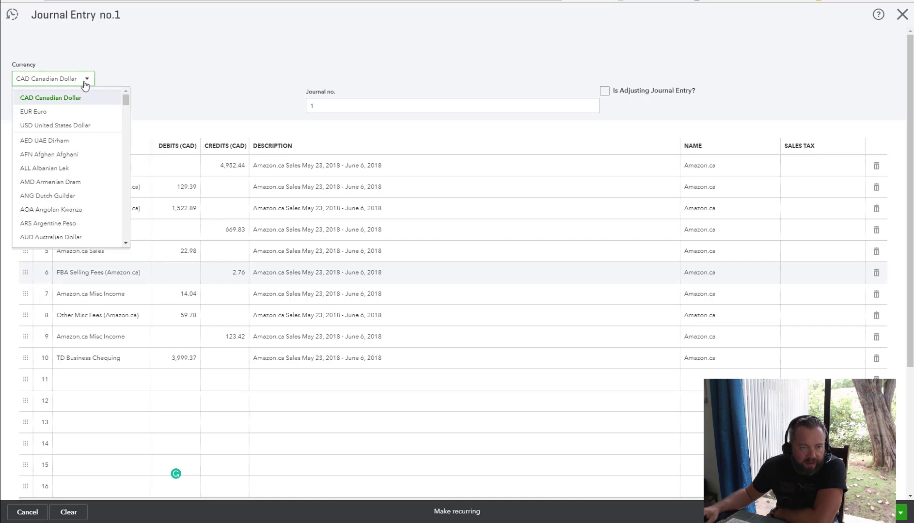
left_click(68, 125)
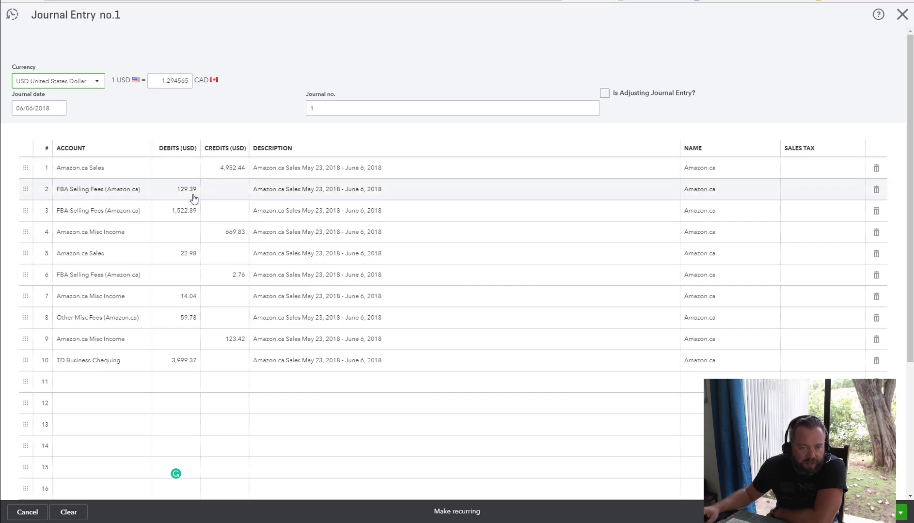
left_click(145, 172)
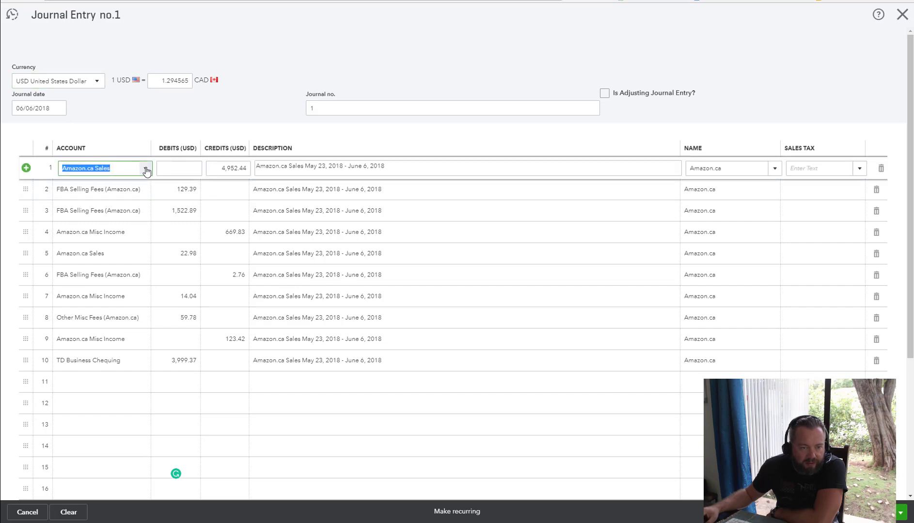
left_click(146, 171)
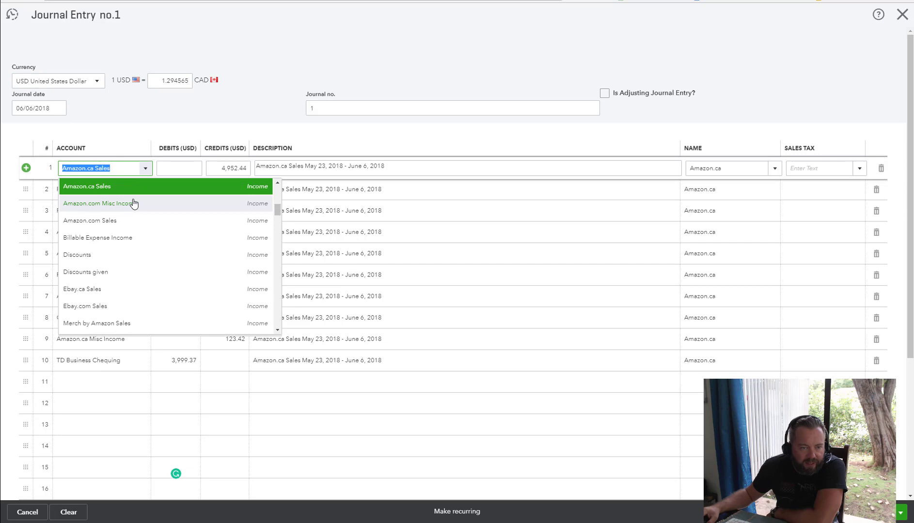
scroll(131, 204, "up", 1)
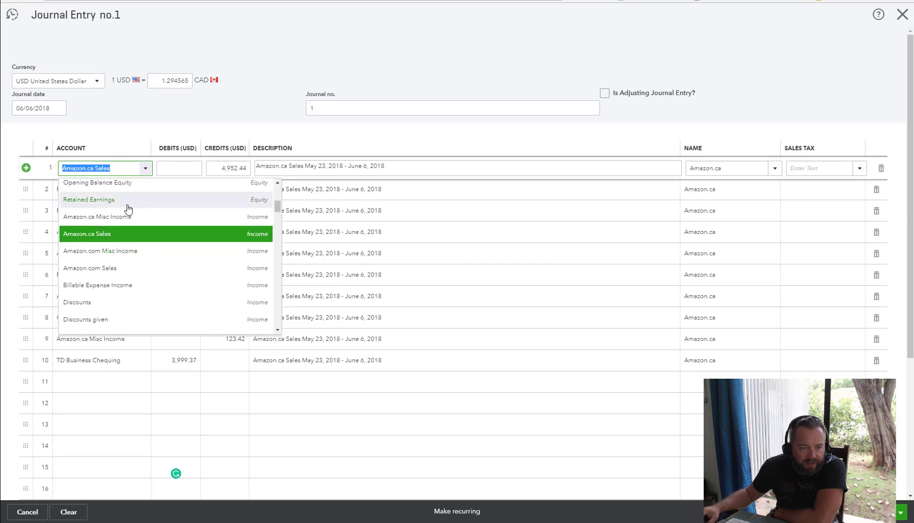
left_click(106, 270)
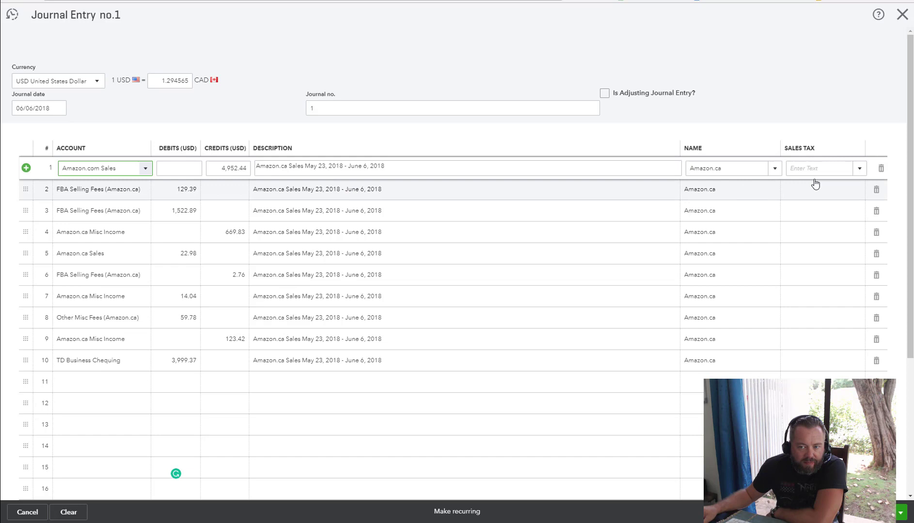
left_click(774, 173)
left_click(772, 172)
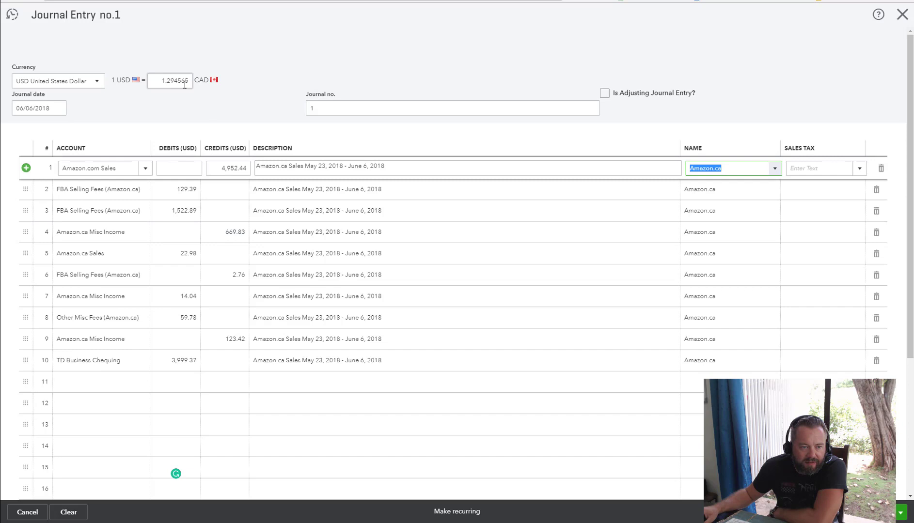
left_click(155, 105)
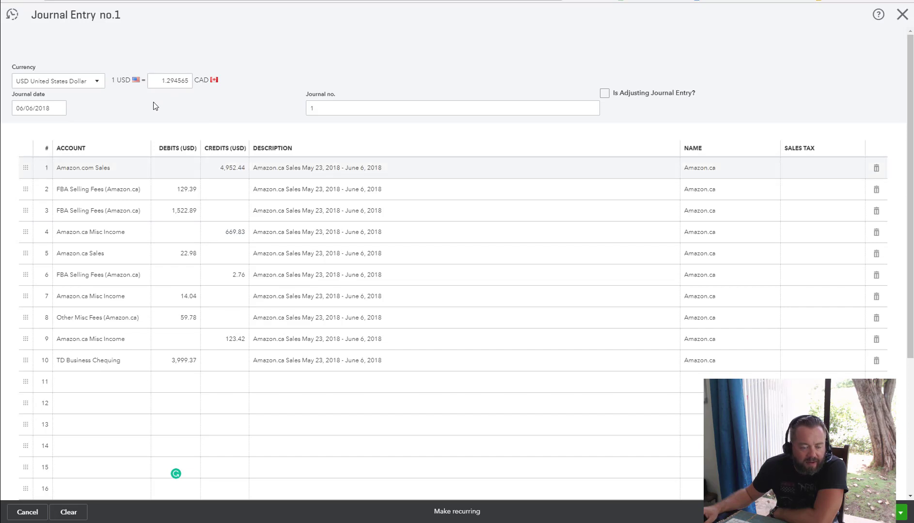